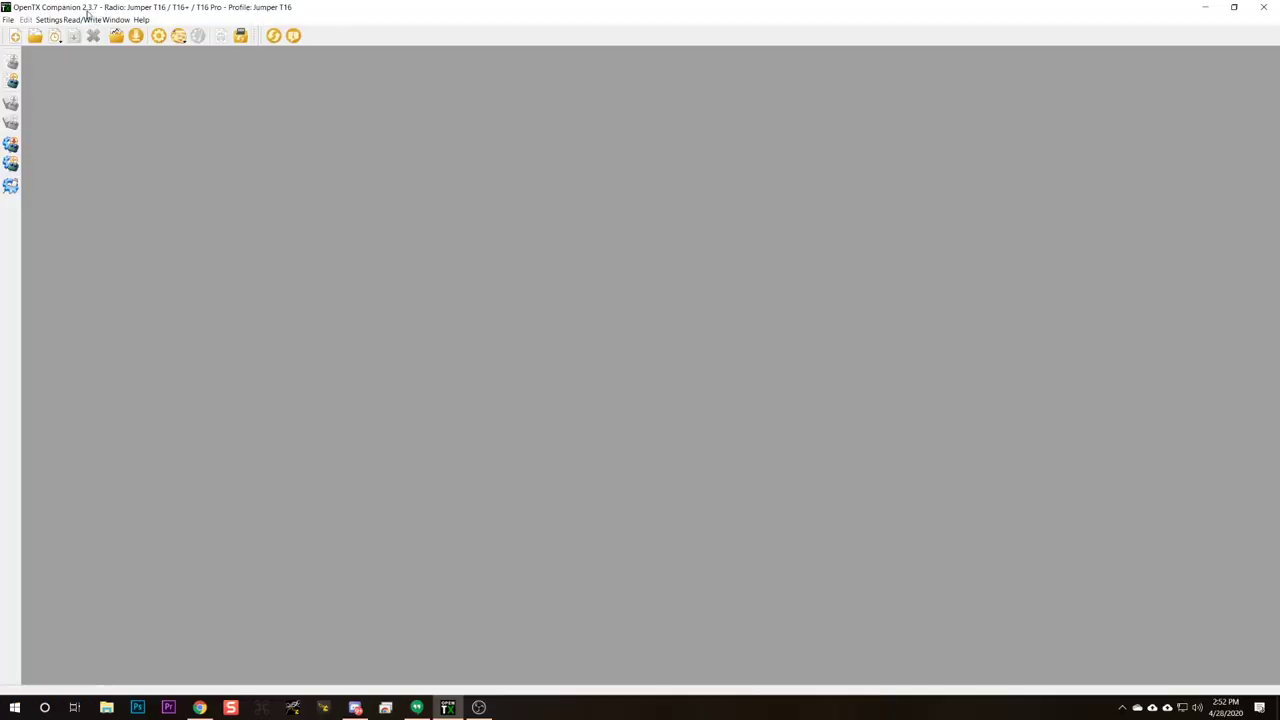
Set the radio type of the new radio profile to Jumper T16 / T16+ / T16 Pro
left_click(49, 20)
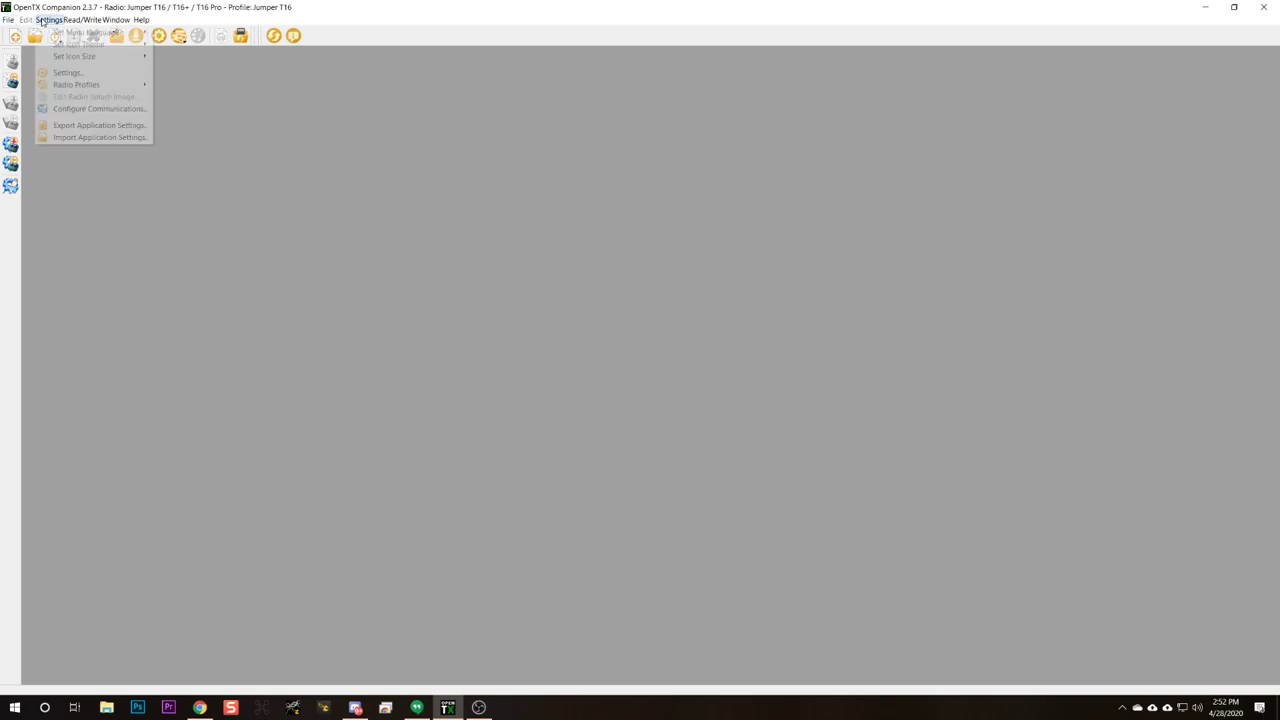
mouse_move(74, 87)
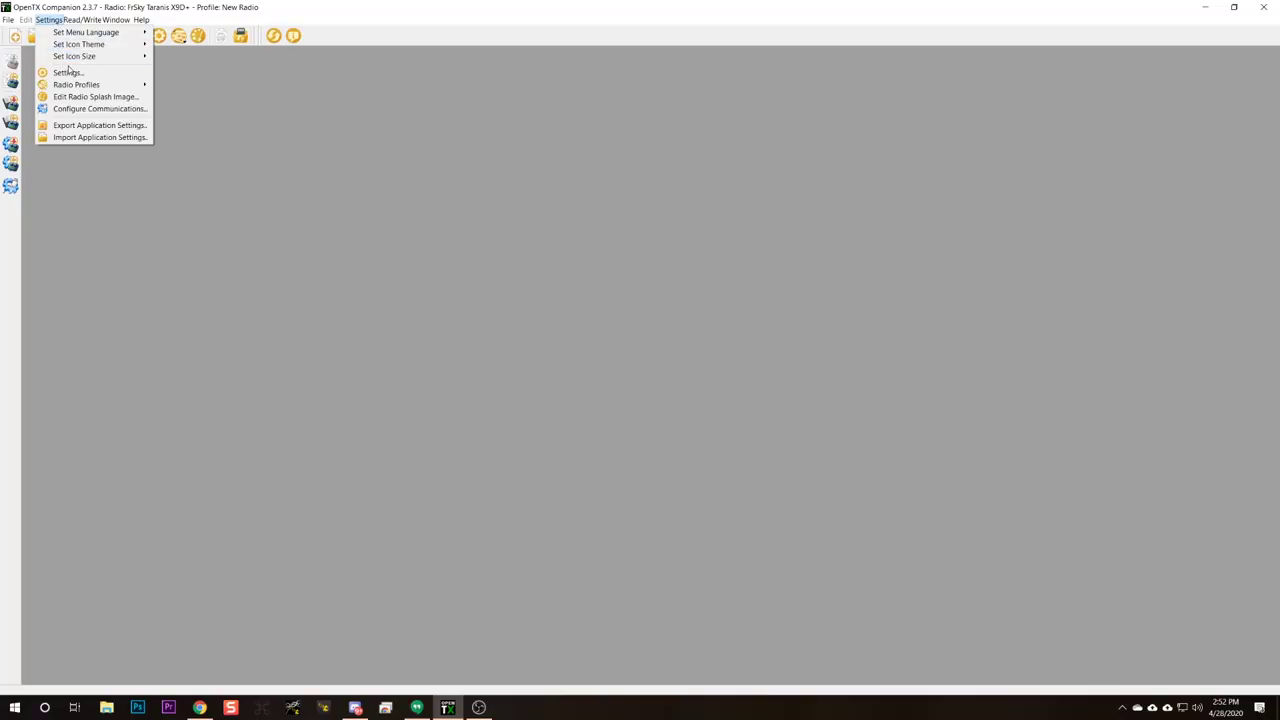
left_click(67, 72)
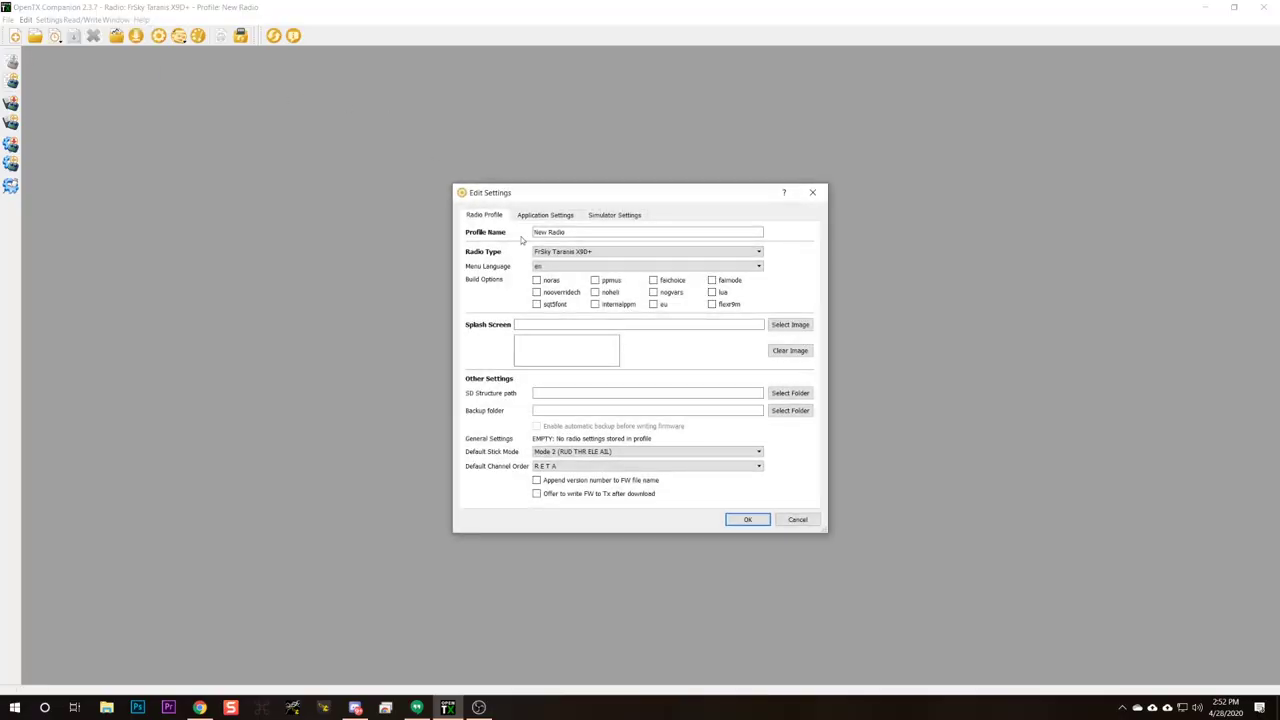
left_click(556, 252)
scroll(570, 312, "down", 2)
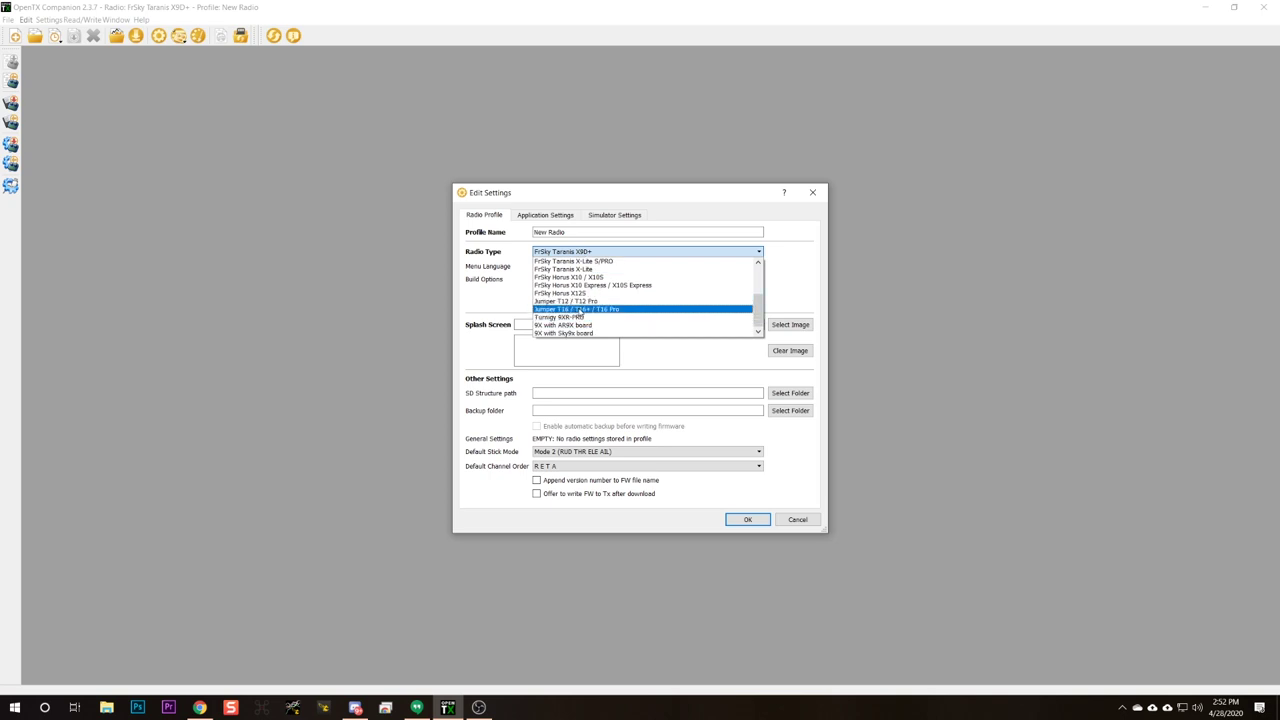
left_click(579, 310)
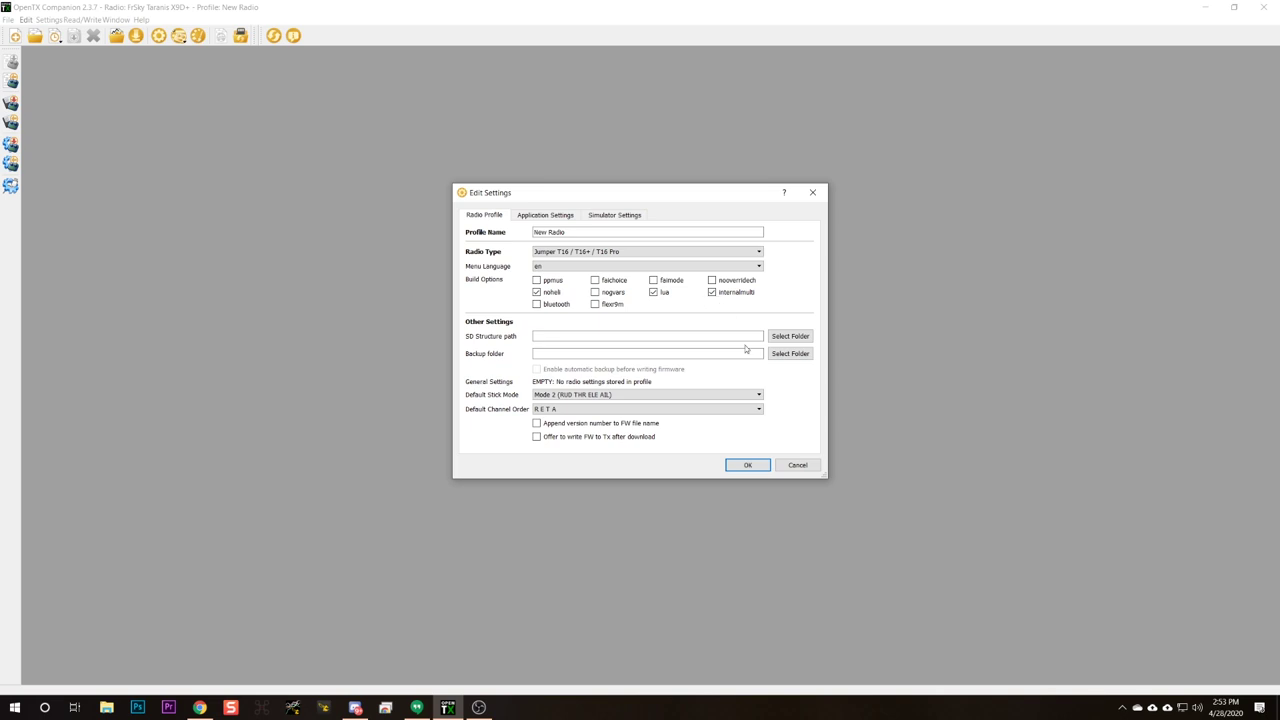
Keep R E T A as the default channel order and save the radio profile as Temp T16
left_click(560, 410)
left_click(562, 411)
left_click(745, 467)
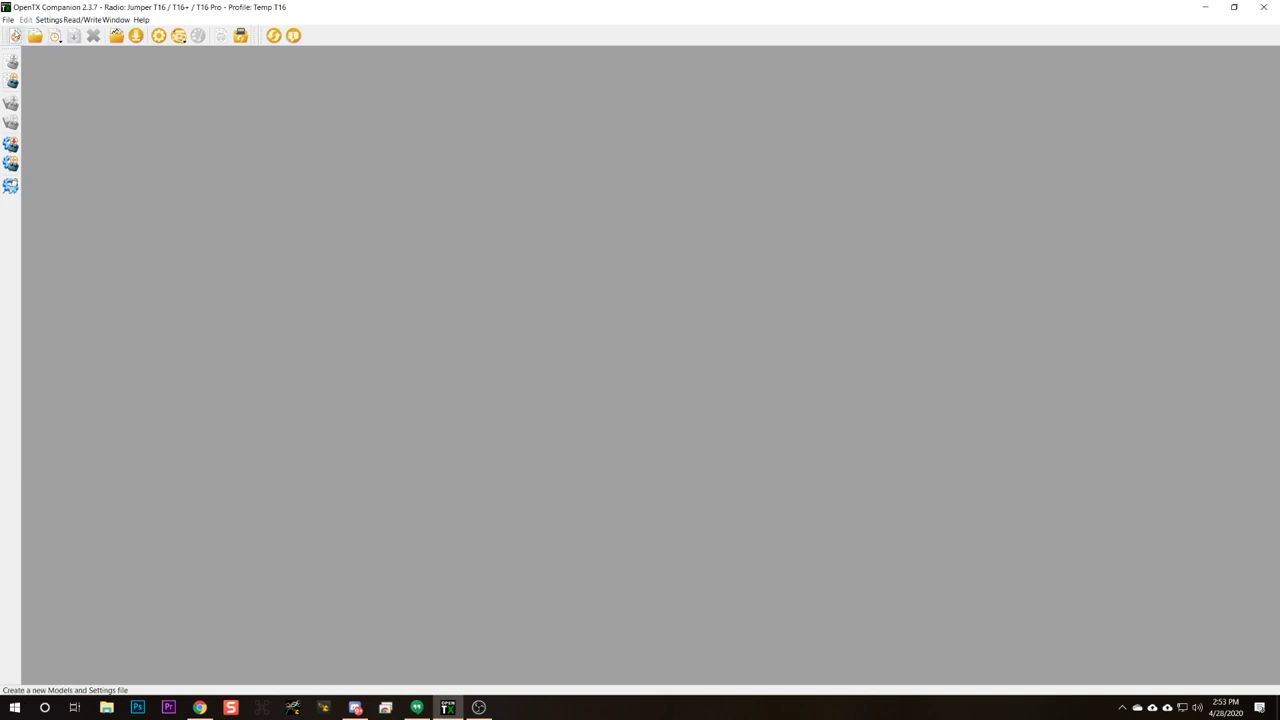
Check for updates to the Jumper T16 firmware and close the downloads window
left_click(10, 20)
left_click(42, 121)
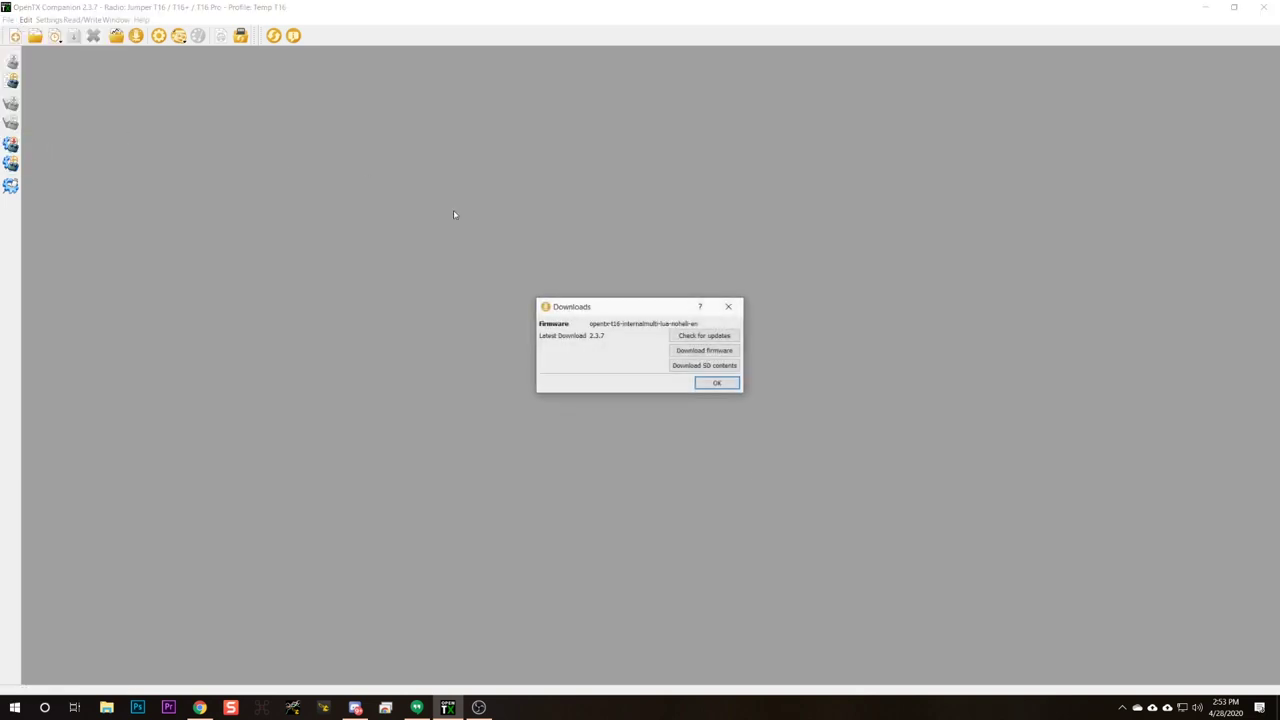
left_click(712, 336)
left_click(683, 366)
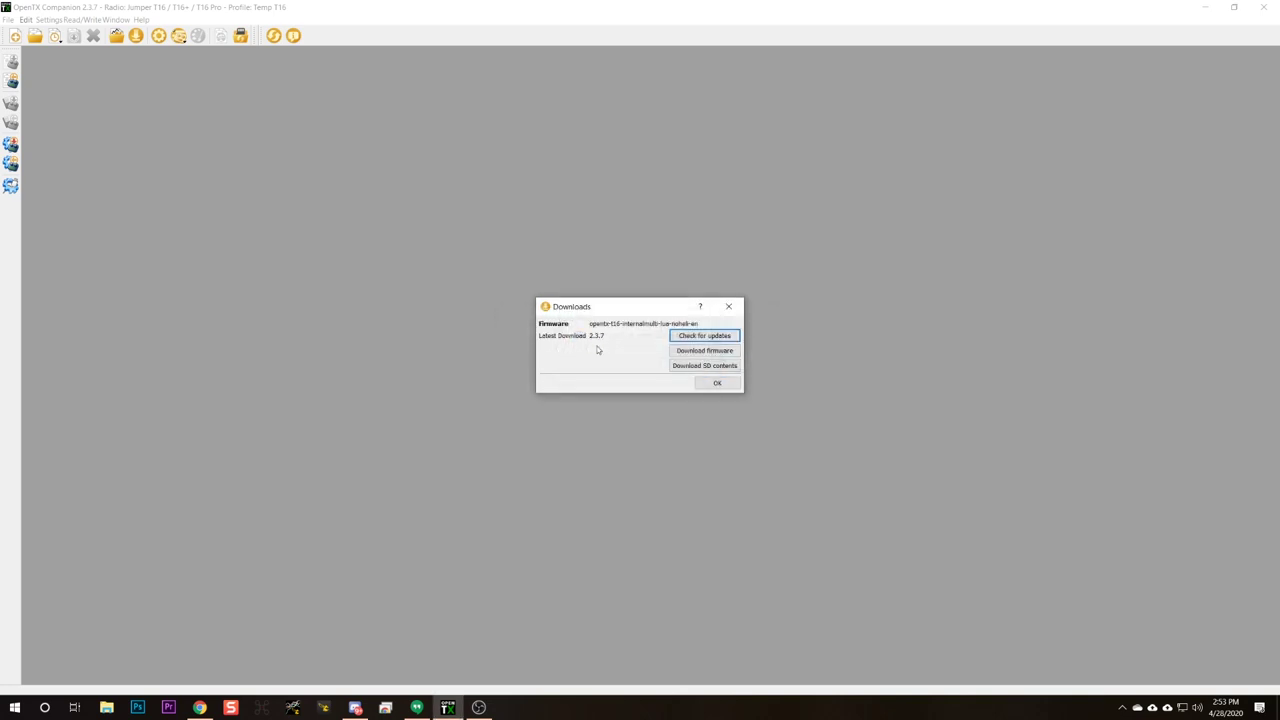
left_click(714, 382)
Write the firmware file opentx-t16-internalmulti-lua-noheli-en-2.3.7.bin to the radio
left_click(78, 20)
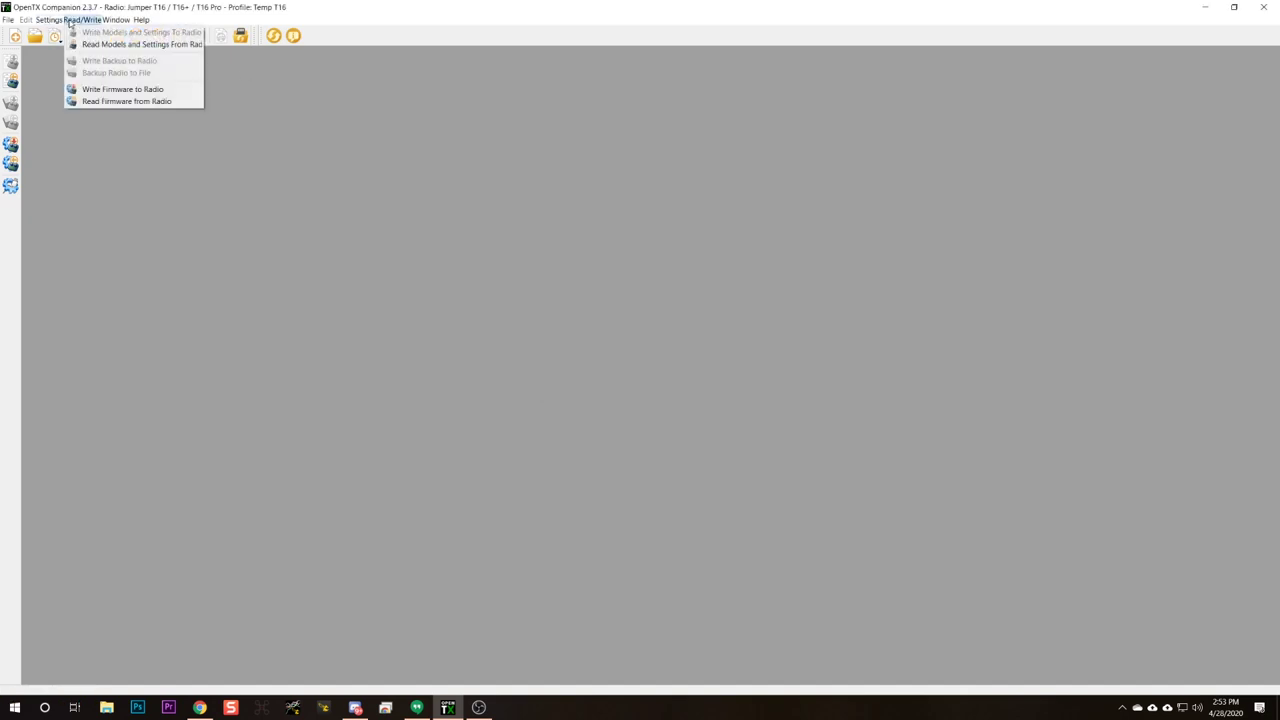
left_click(87, 90)
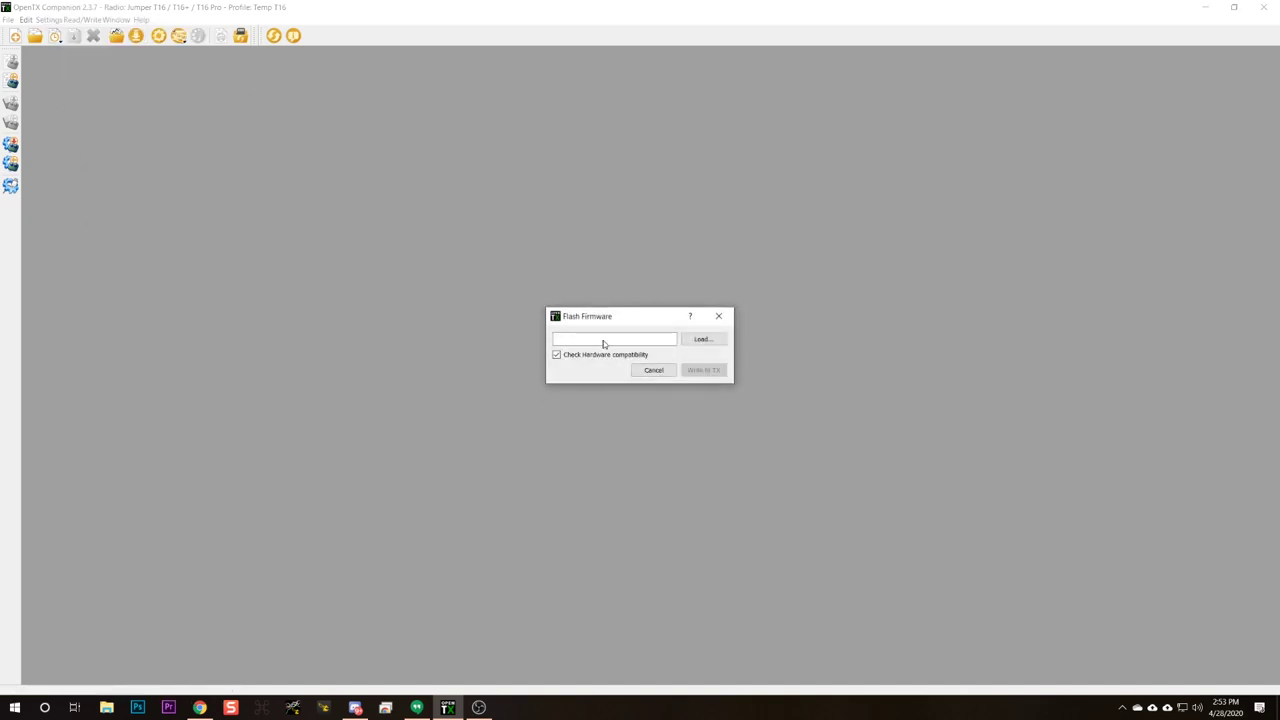
left_click(691, 342)
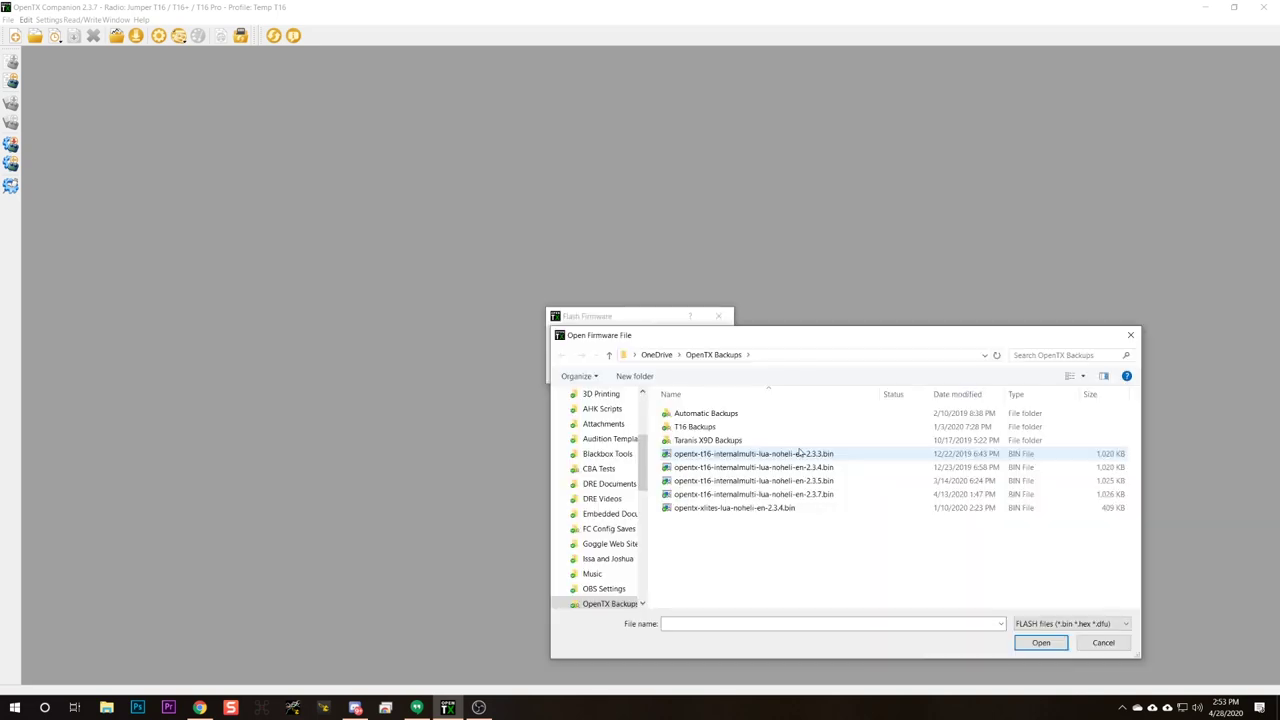
left_click(700, 496)
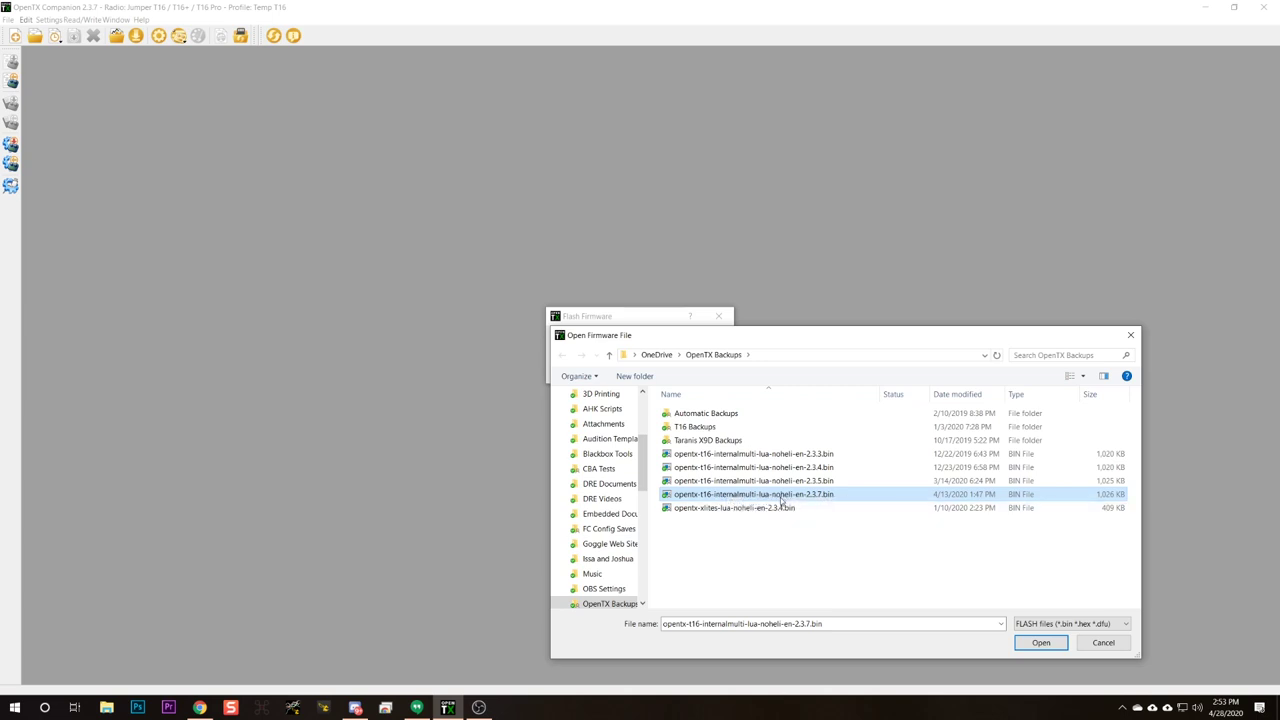
left_click(1041, 643)
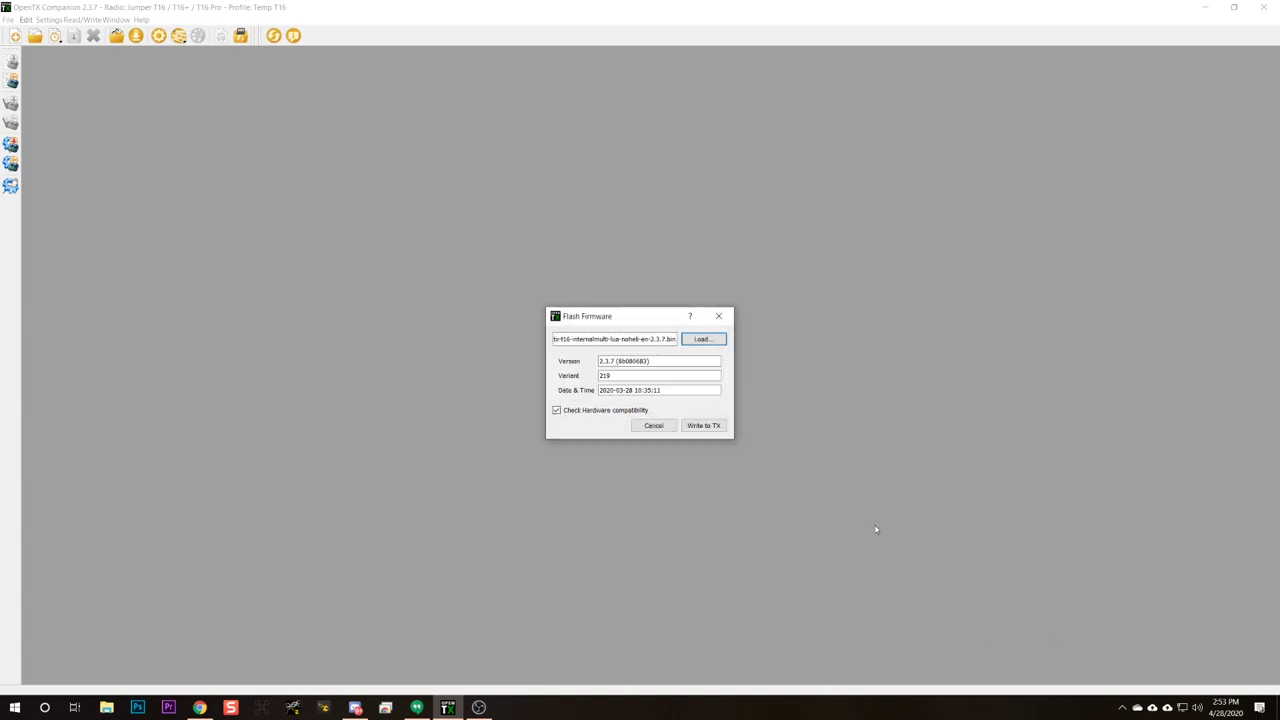
left_click(703, 426)
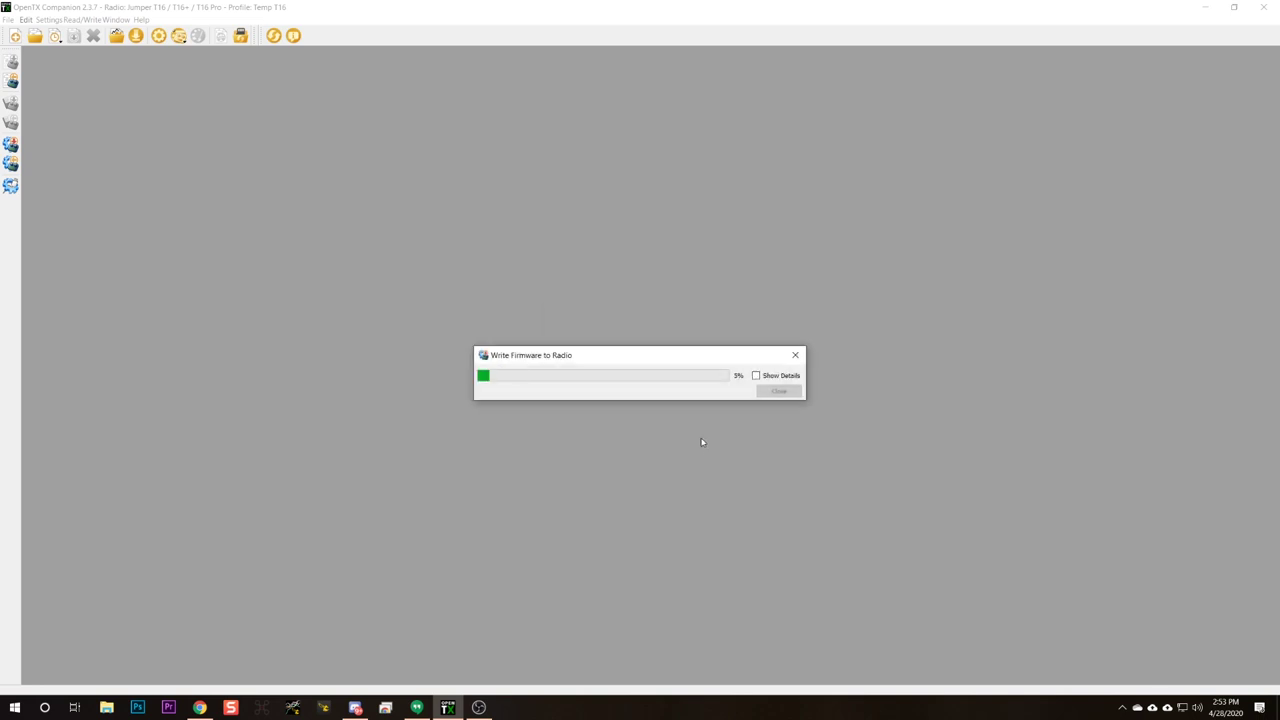
Show the details of the firmware write and enlarge and reposition its progress window to read the log
left_click(757, 375)
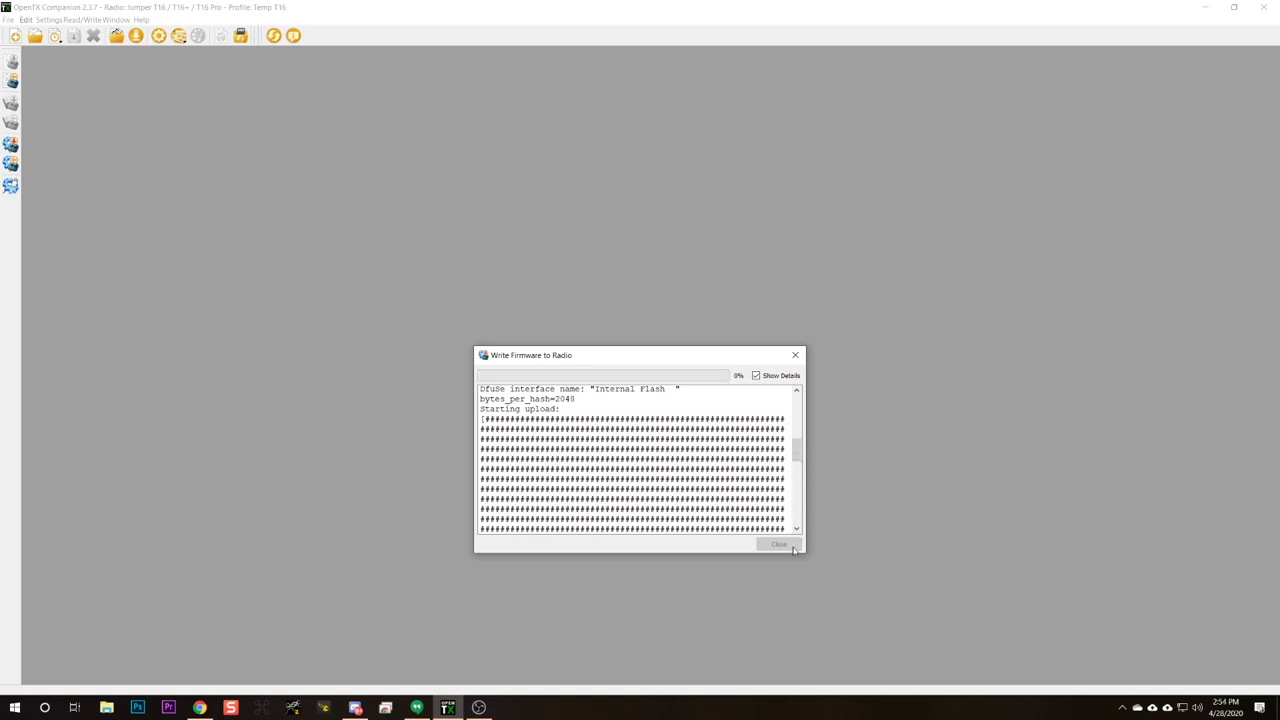
left_click_drag(806, 555, 968, 678)
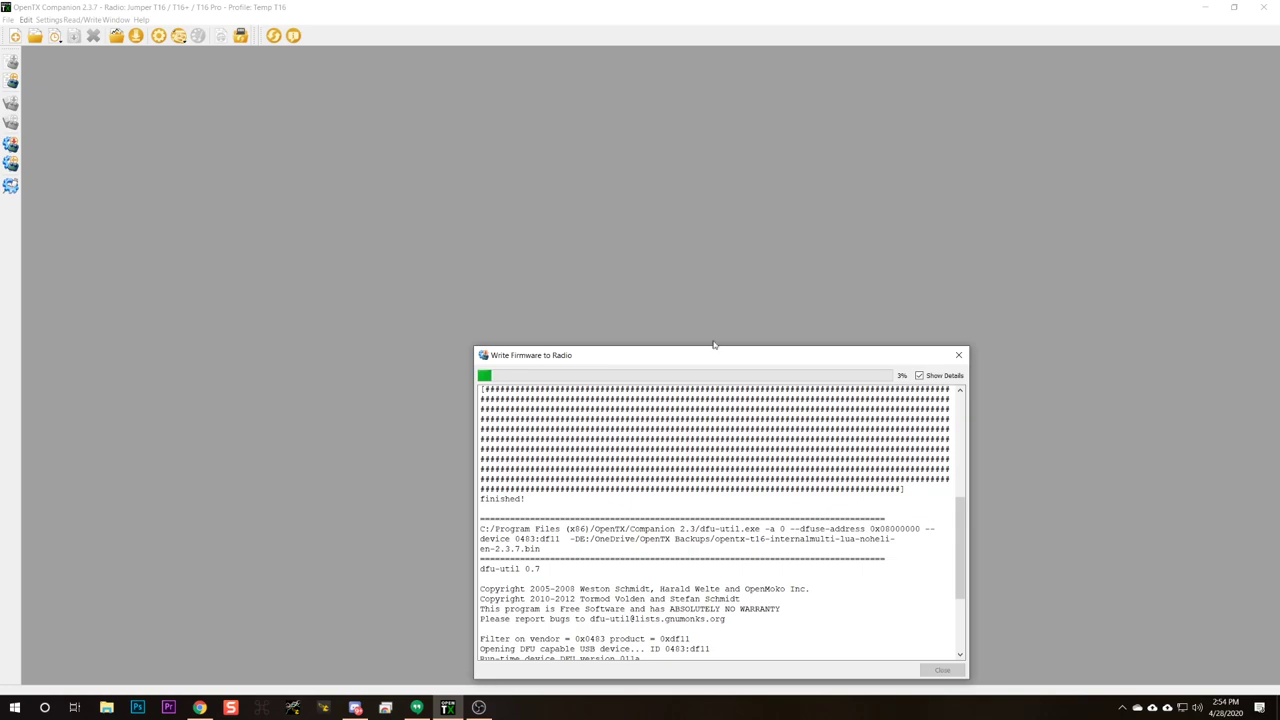
left_click_drag(711, 359, 643, 201)
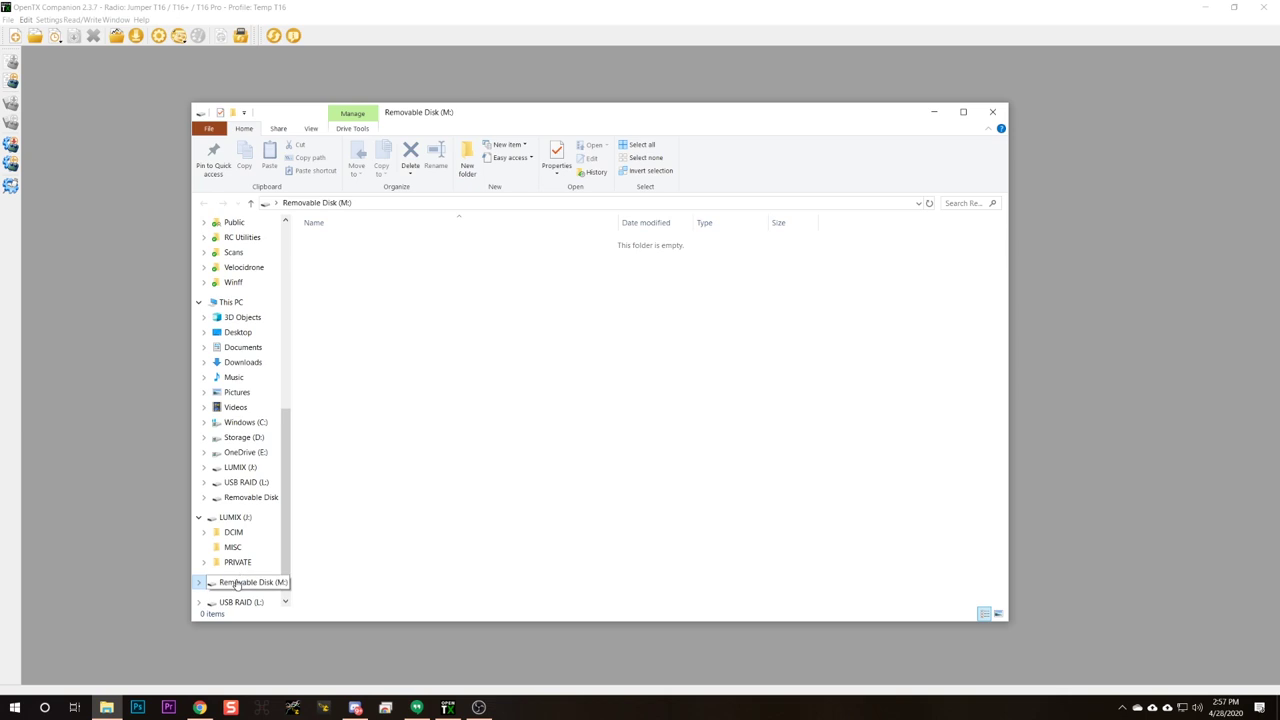
Quick-format Removable Disk (M:) with the FAT32 file system and close the format window
right_click(237, 584)
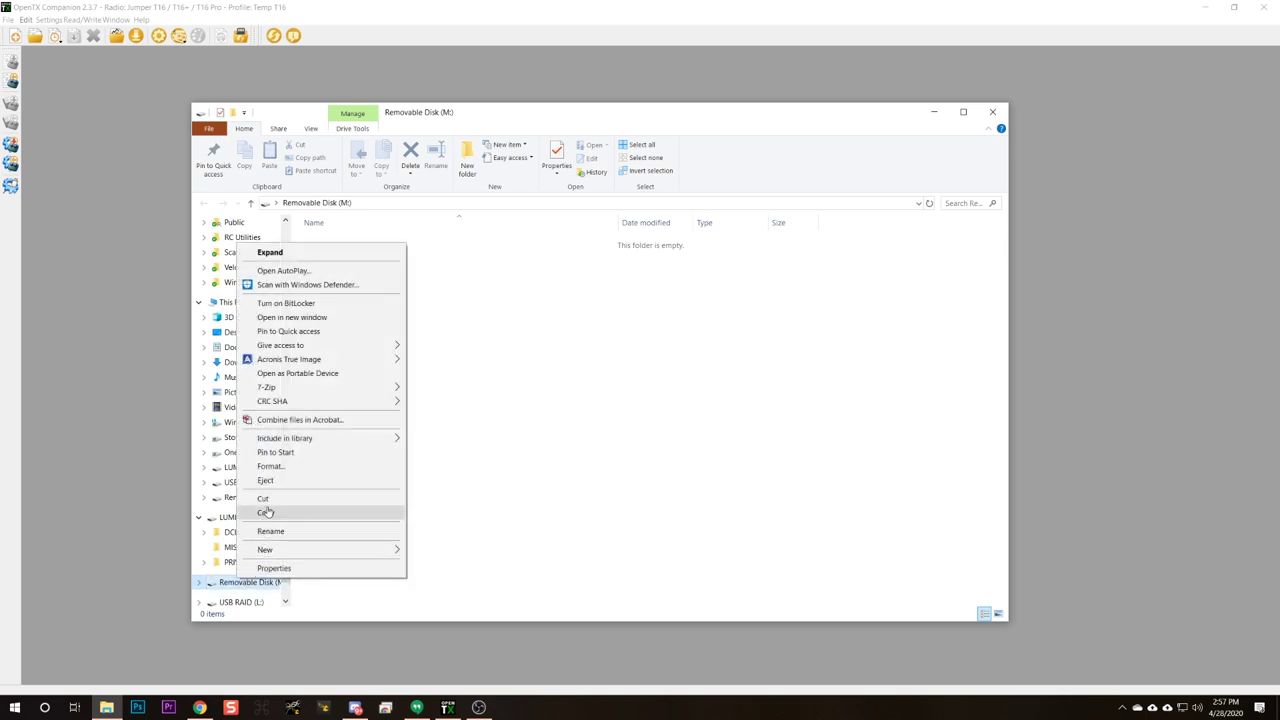
left_click(270, 466)
left_click(268, 356)
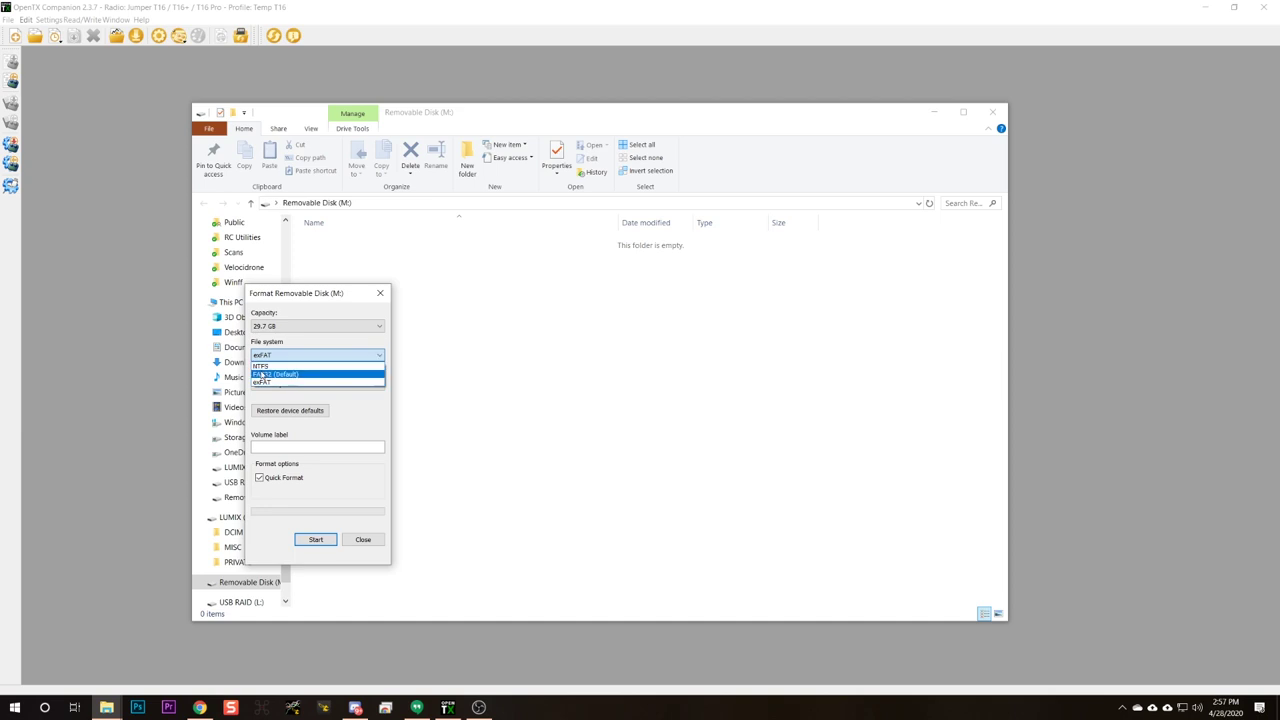
left_click(264, 374)
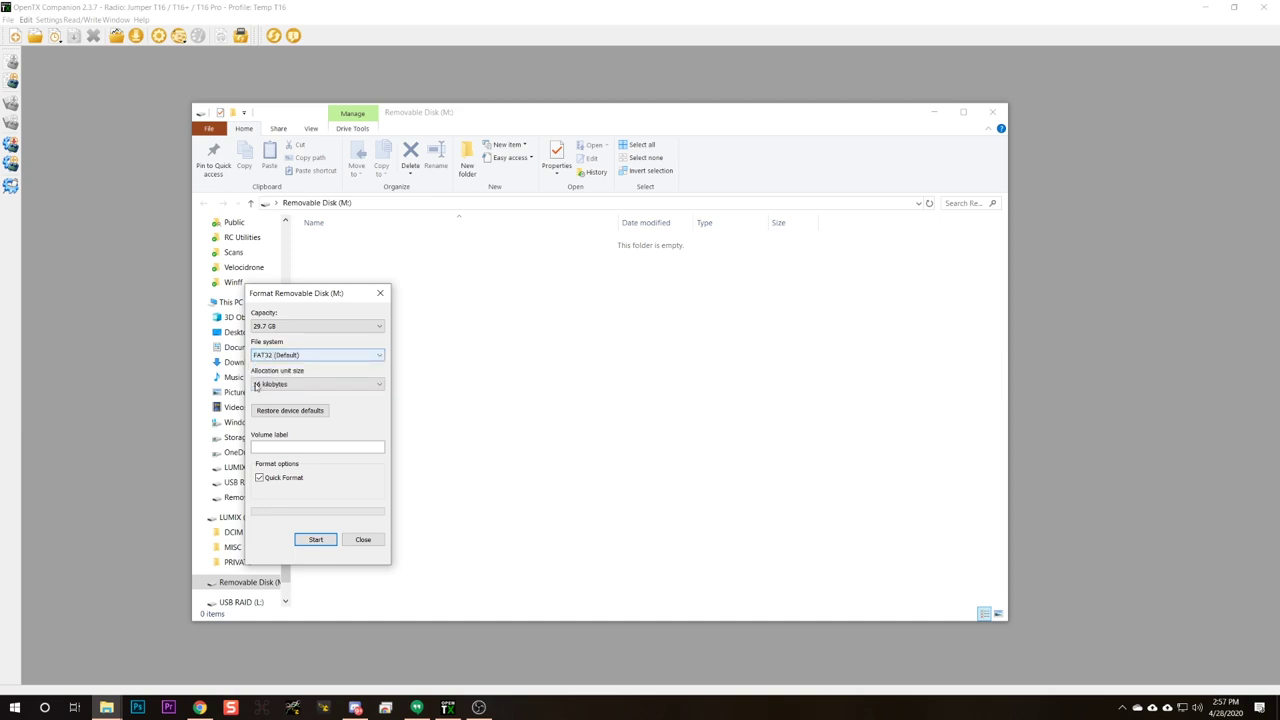
left_click(315, 539)
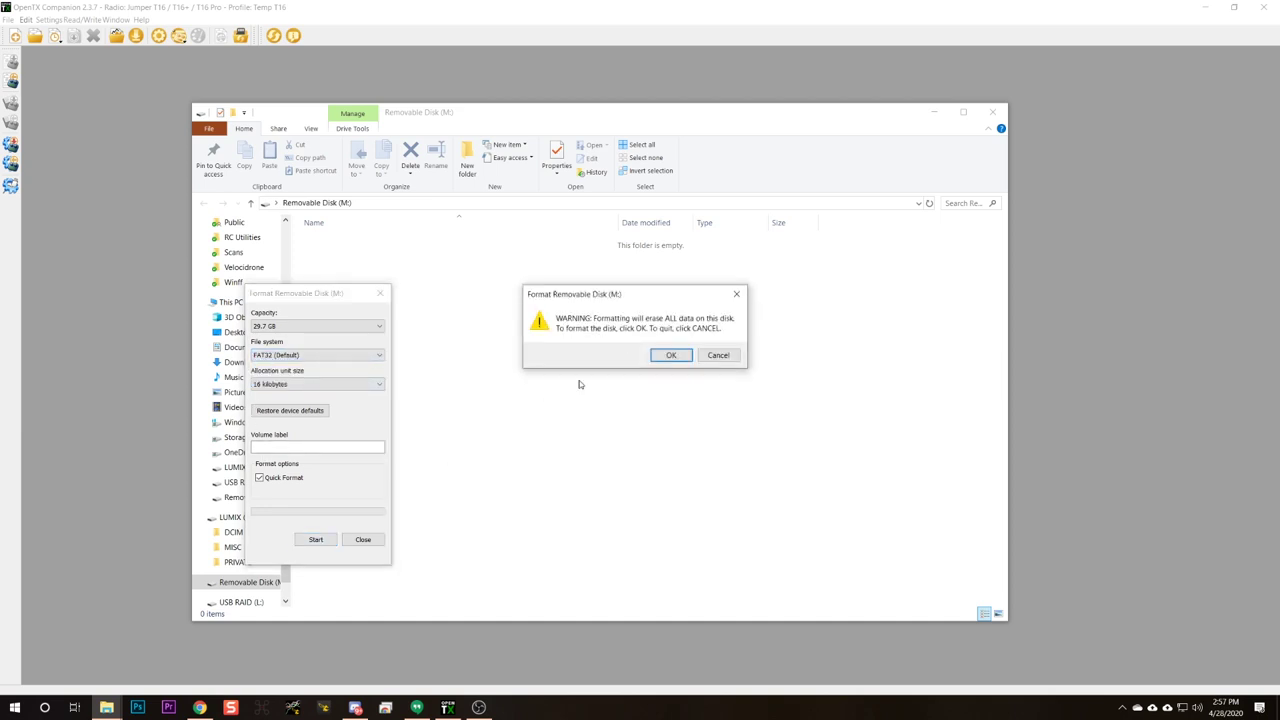
left_click(667, 355)
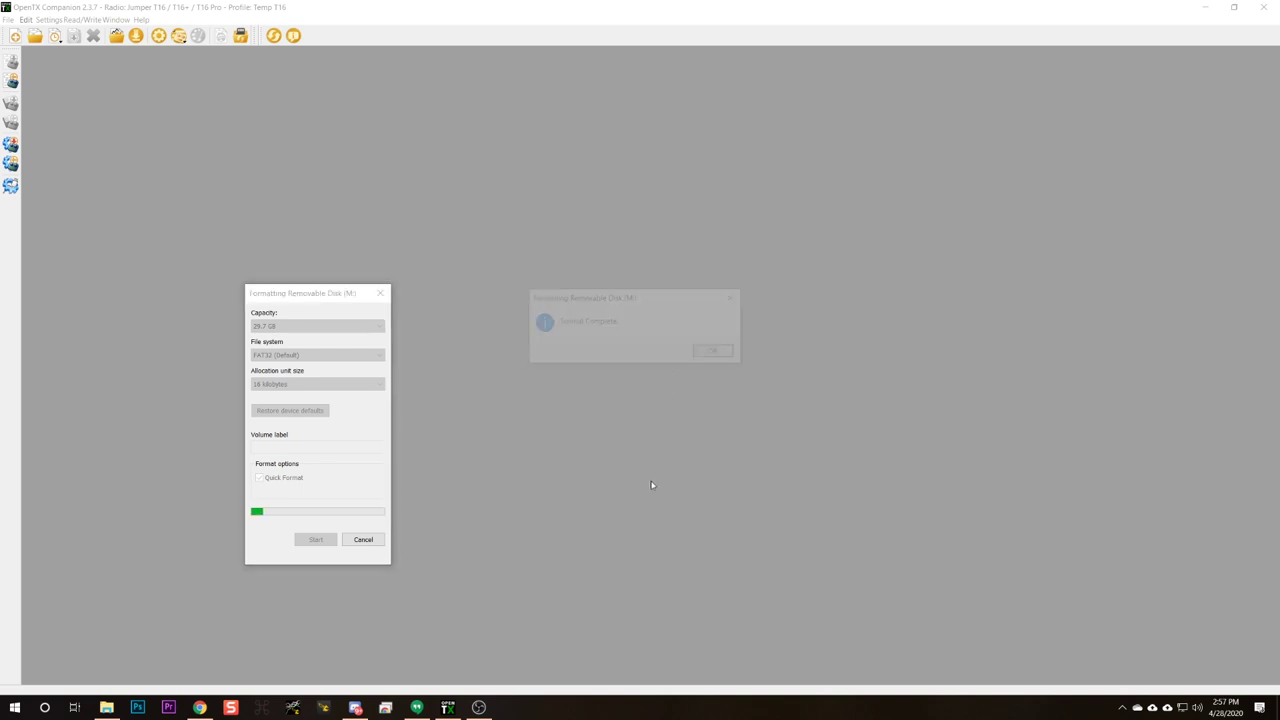
left_click(716, 352)
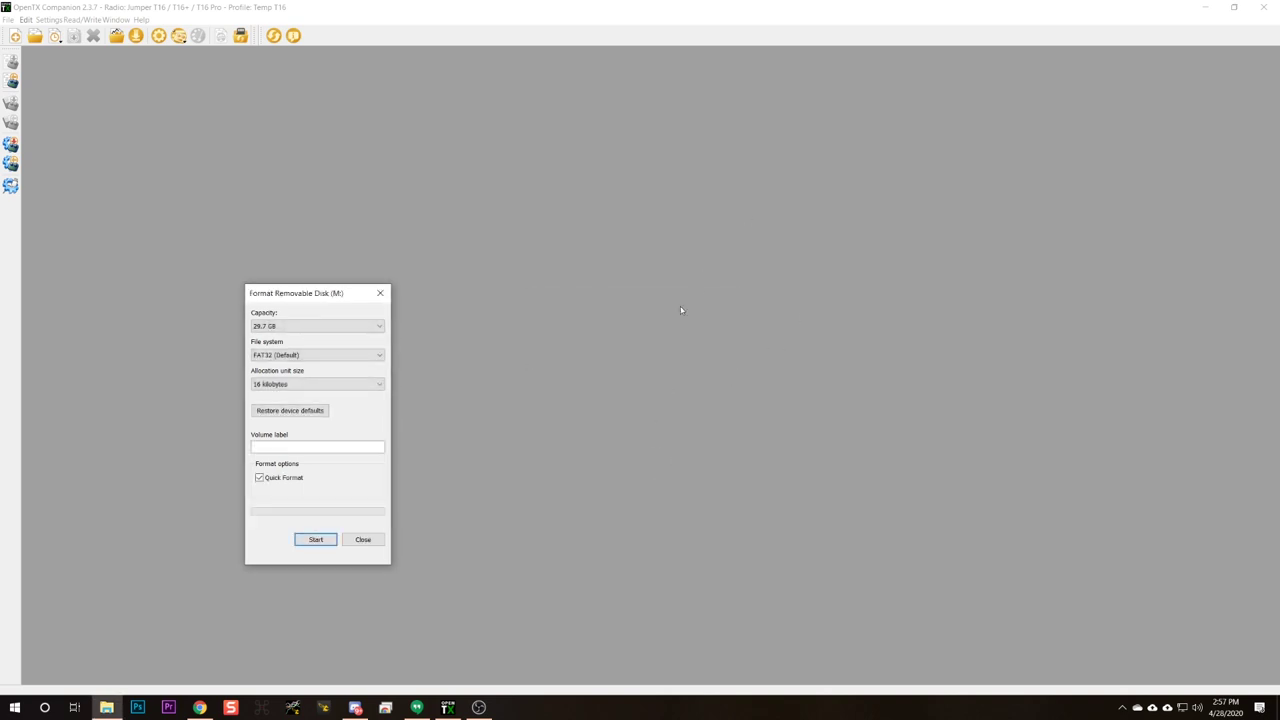
left_click(362, 543)
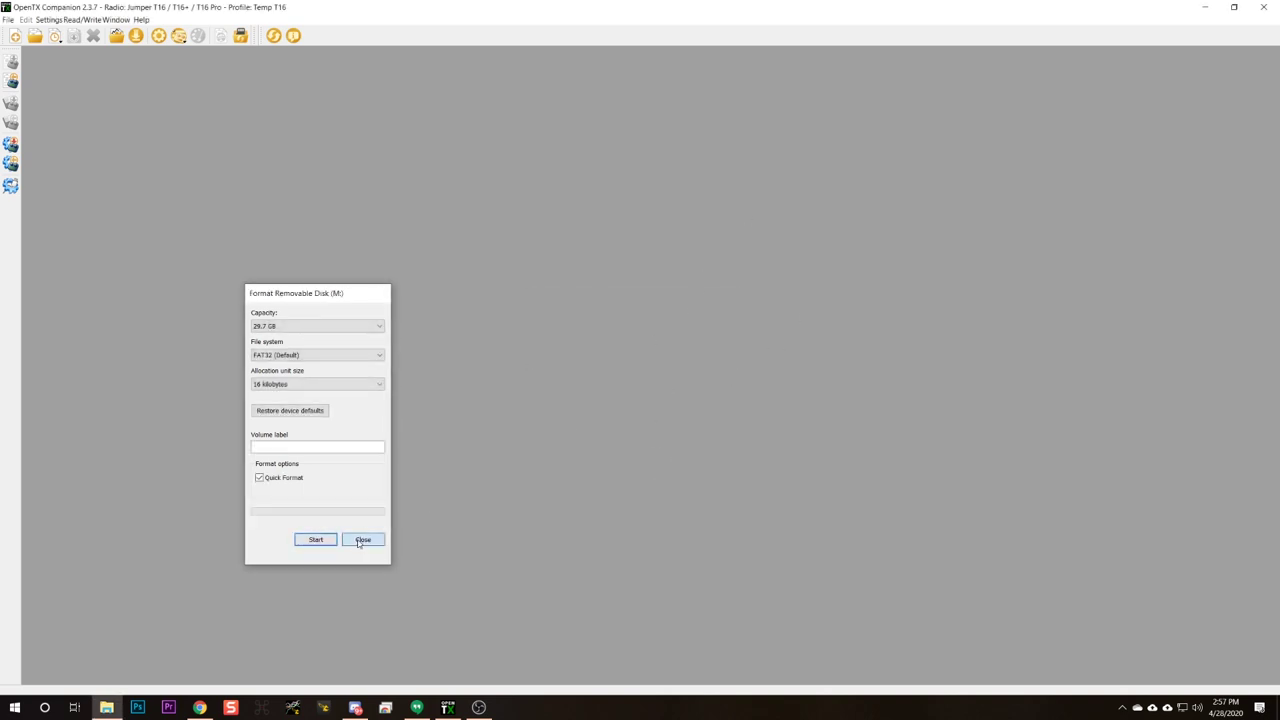
Request the SD contents download for the Jumper T16 firmware
left_click(8, 20)
left_click(30, 121)
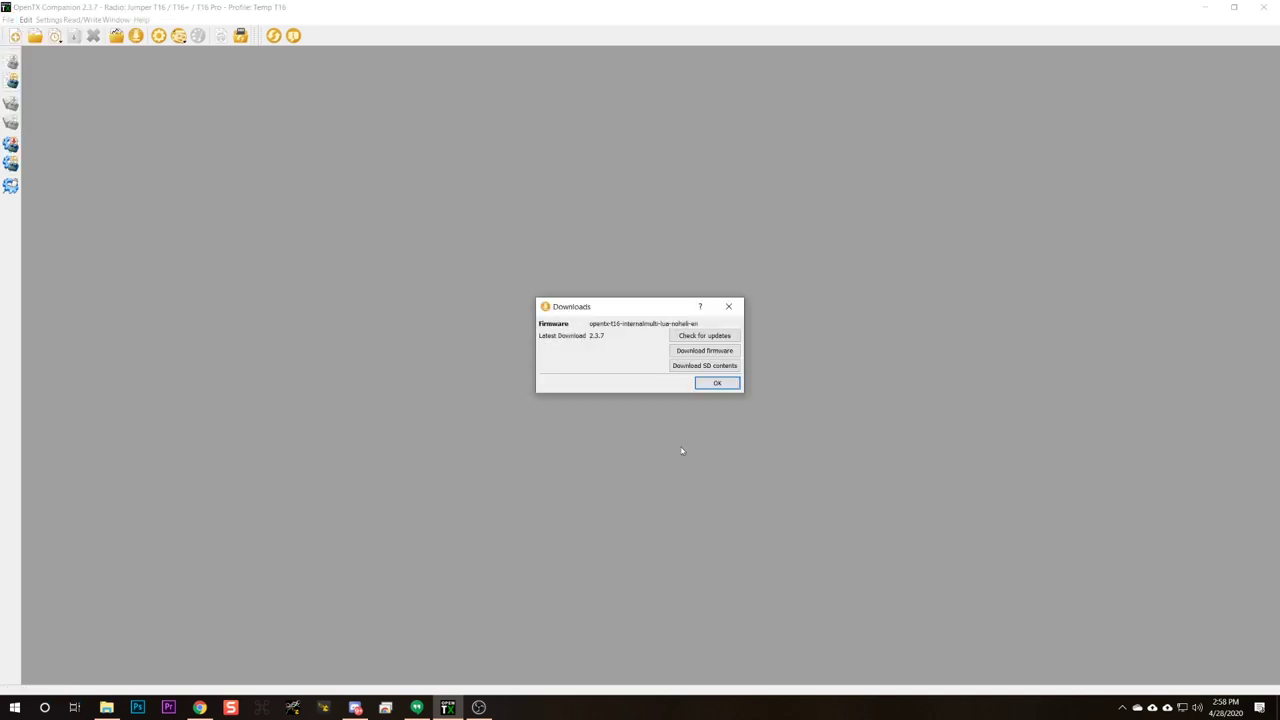
left_click(693, 366)
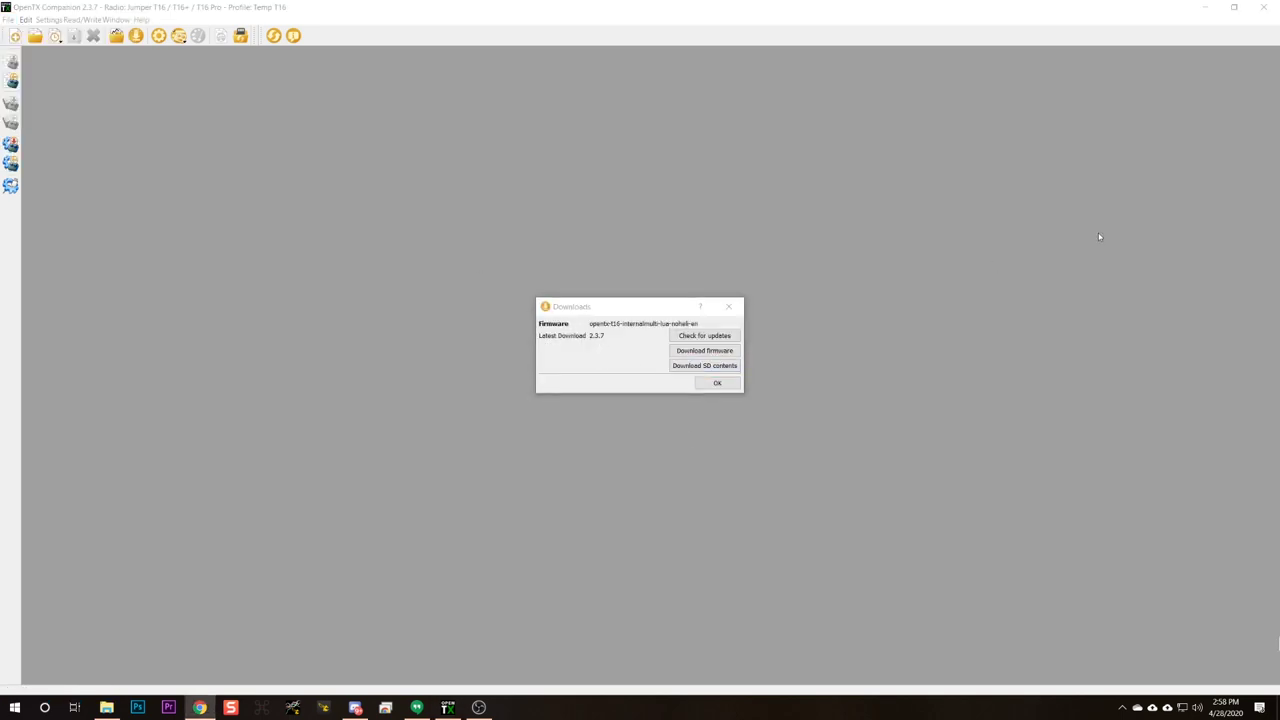
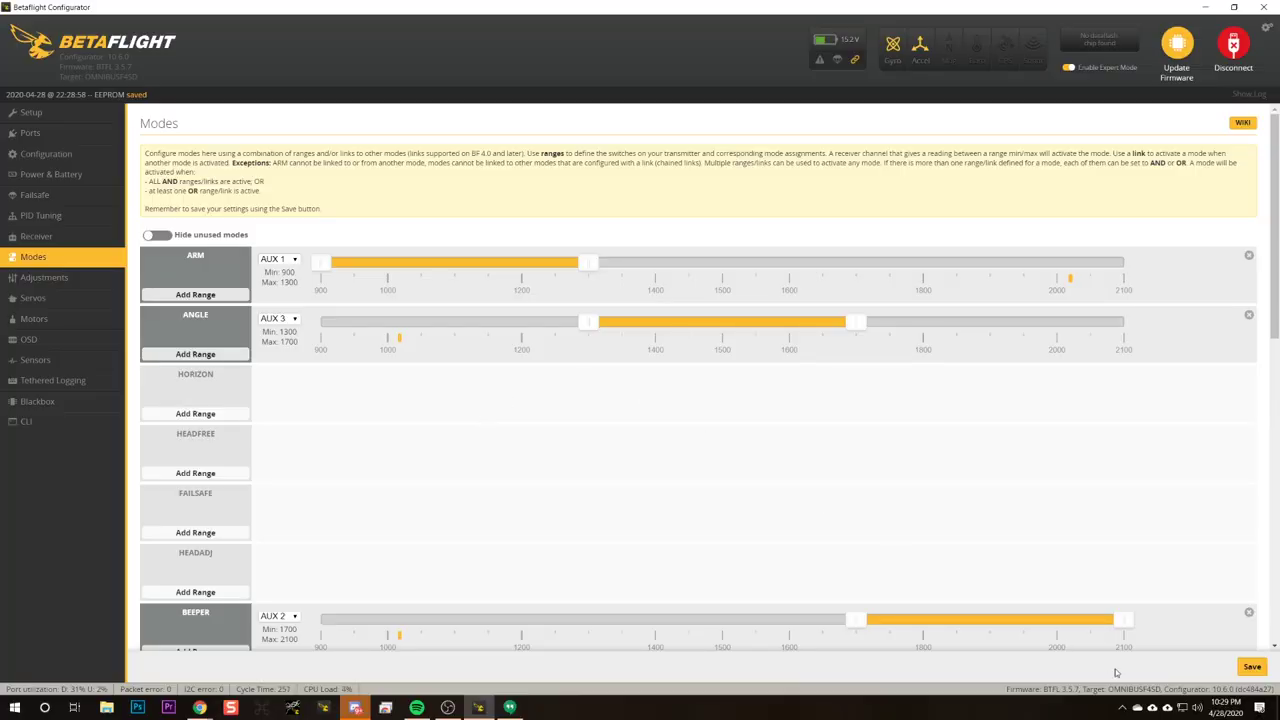
Hide the unused modes in the Betaflight Configurator mode list
left_click(155, 235)
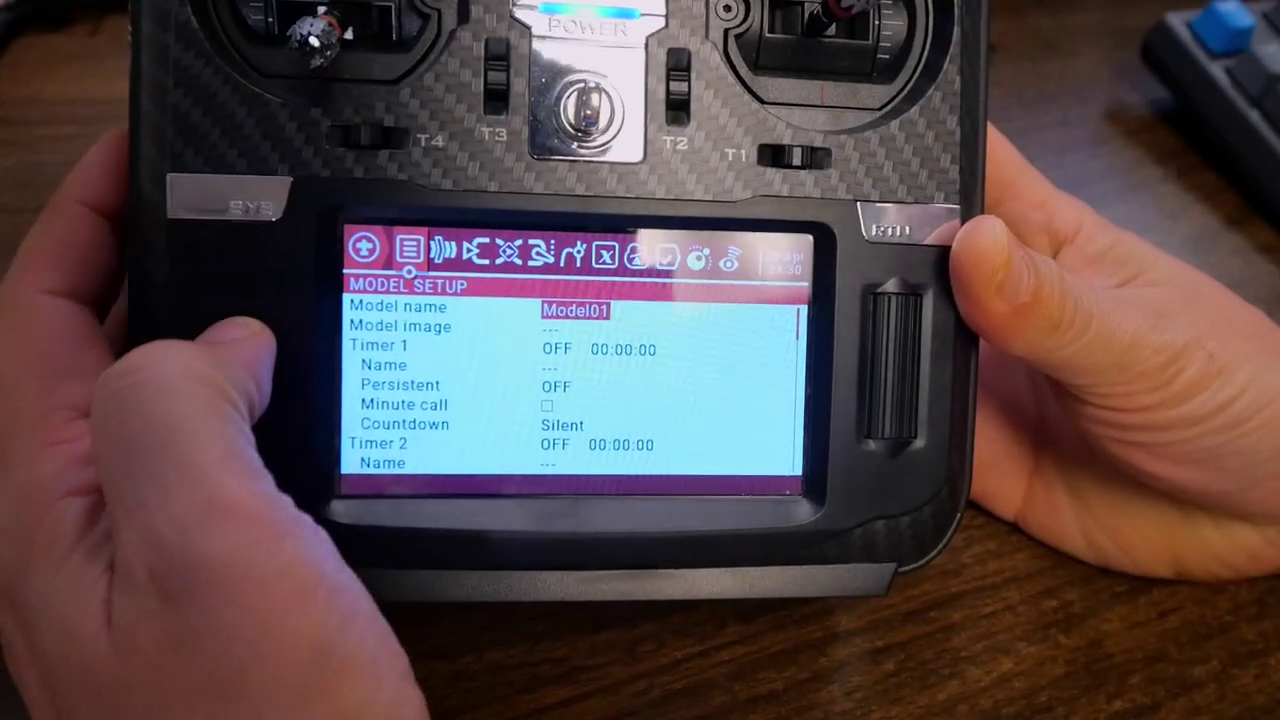
key("Page_Down")
key("Page_Down")
key("Page_Down")
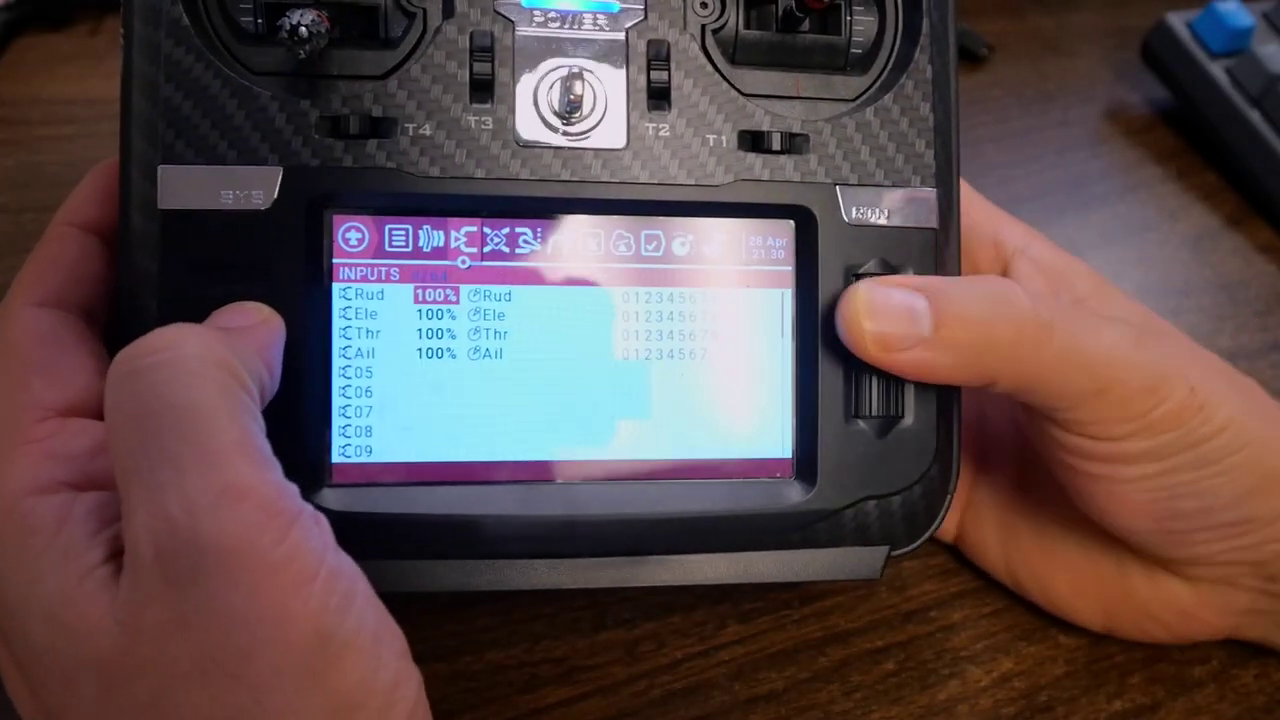
key("Page_Down")
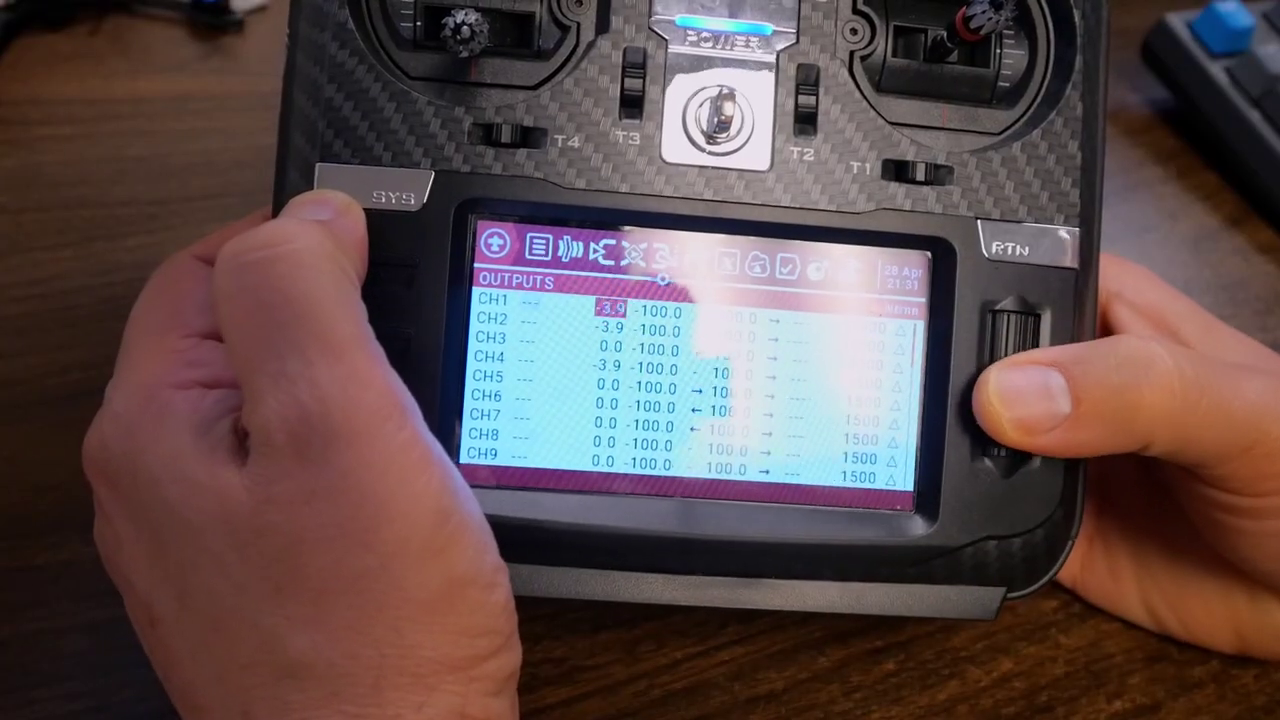
scroll(1010, 380, "down", 1)
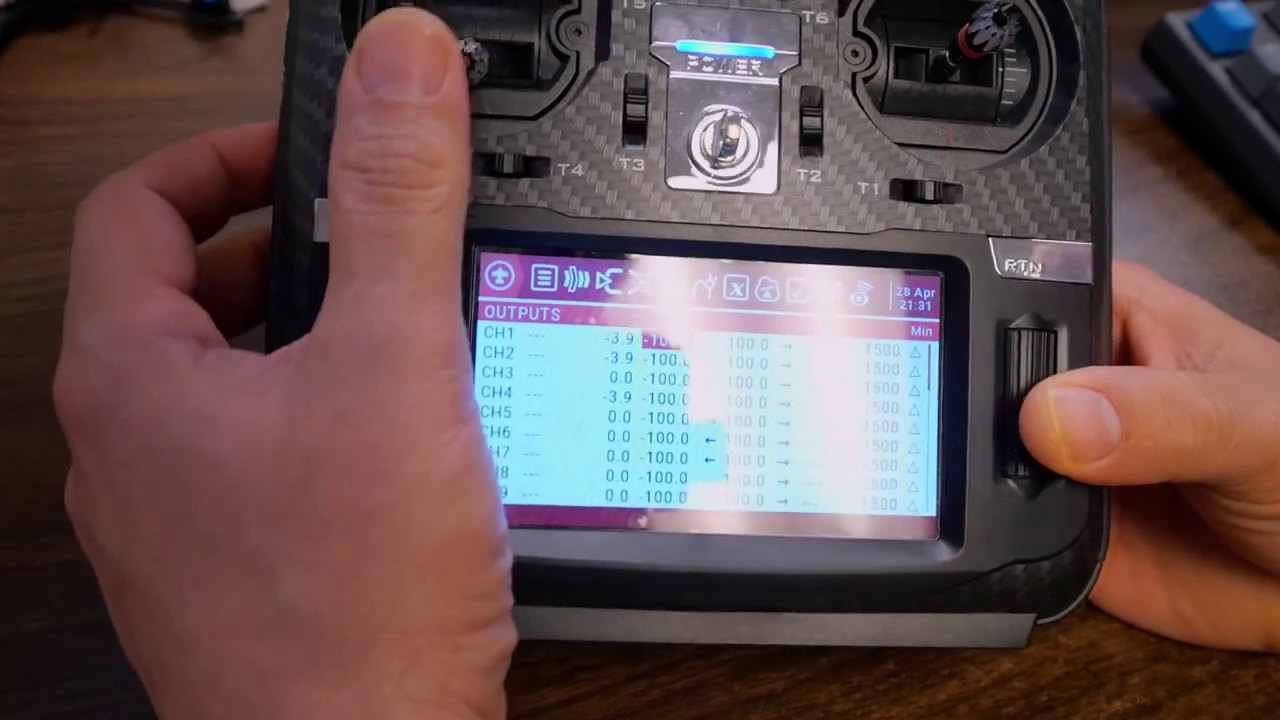
scroll(1010, 380, "up", 2)
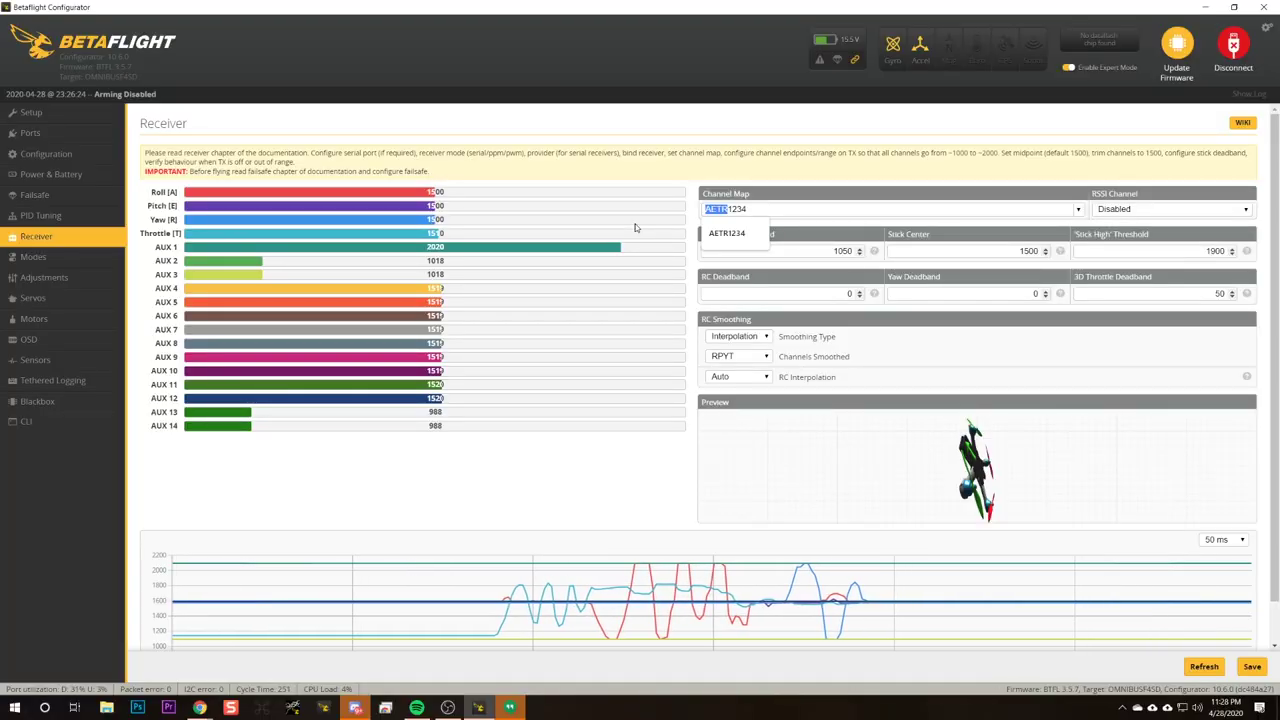
Change the receiver's channel map to RETA1234 in Betaflight Configurator
type("RE")
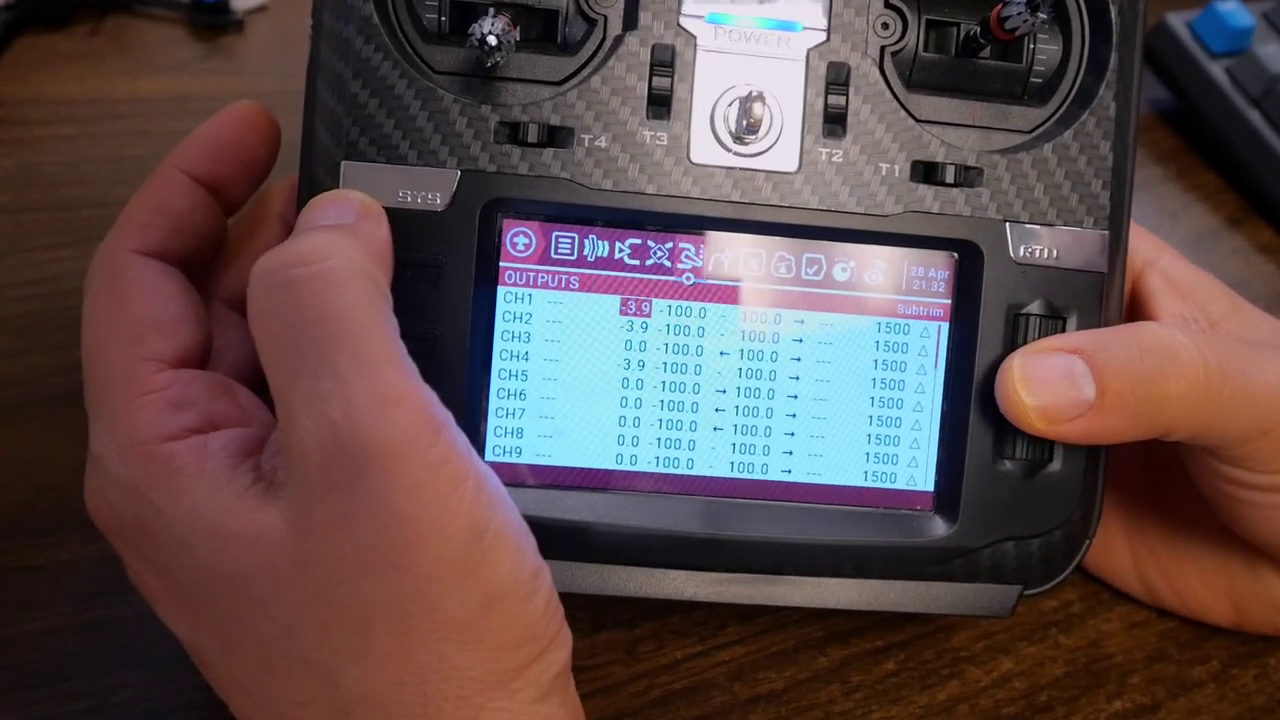
left_click(680, 309)
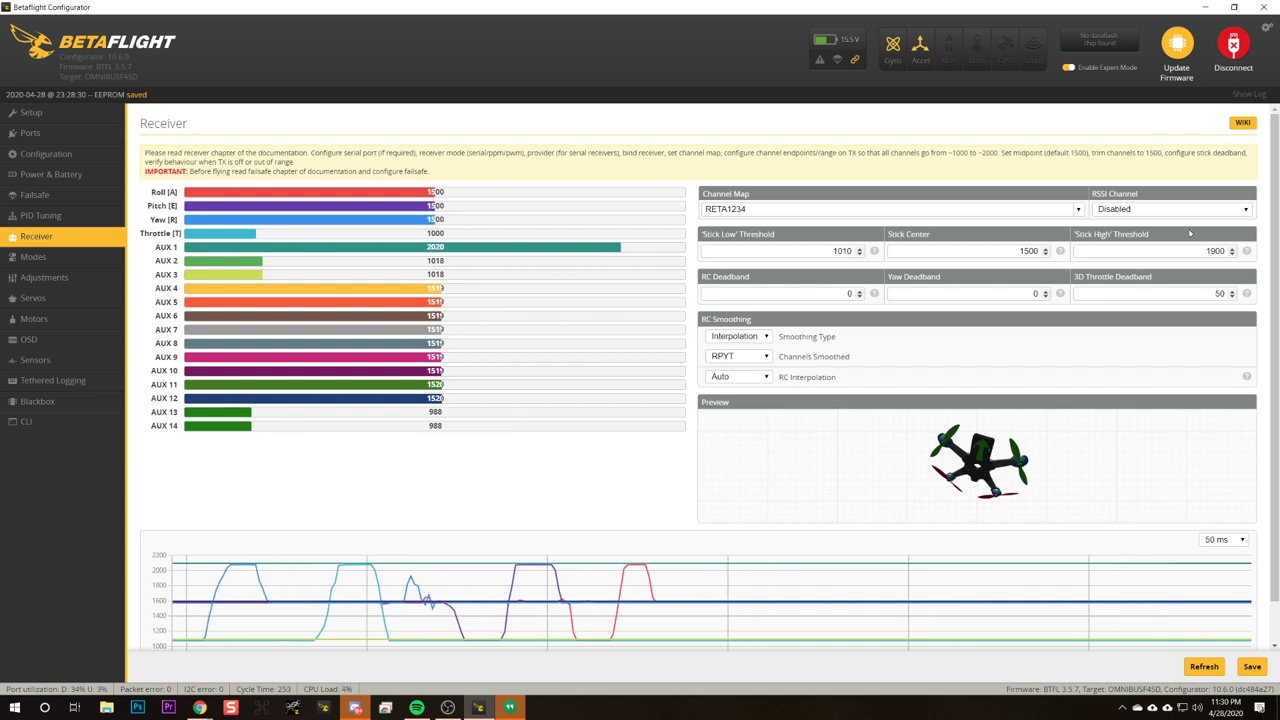
Set the 'Stick High' Threshold to 1990 and save the receiver settings
left_click(1198, 251)
type("1990")
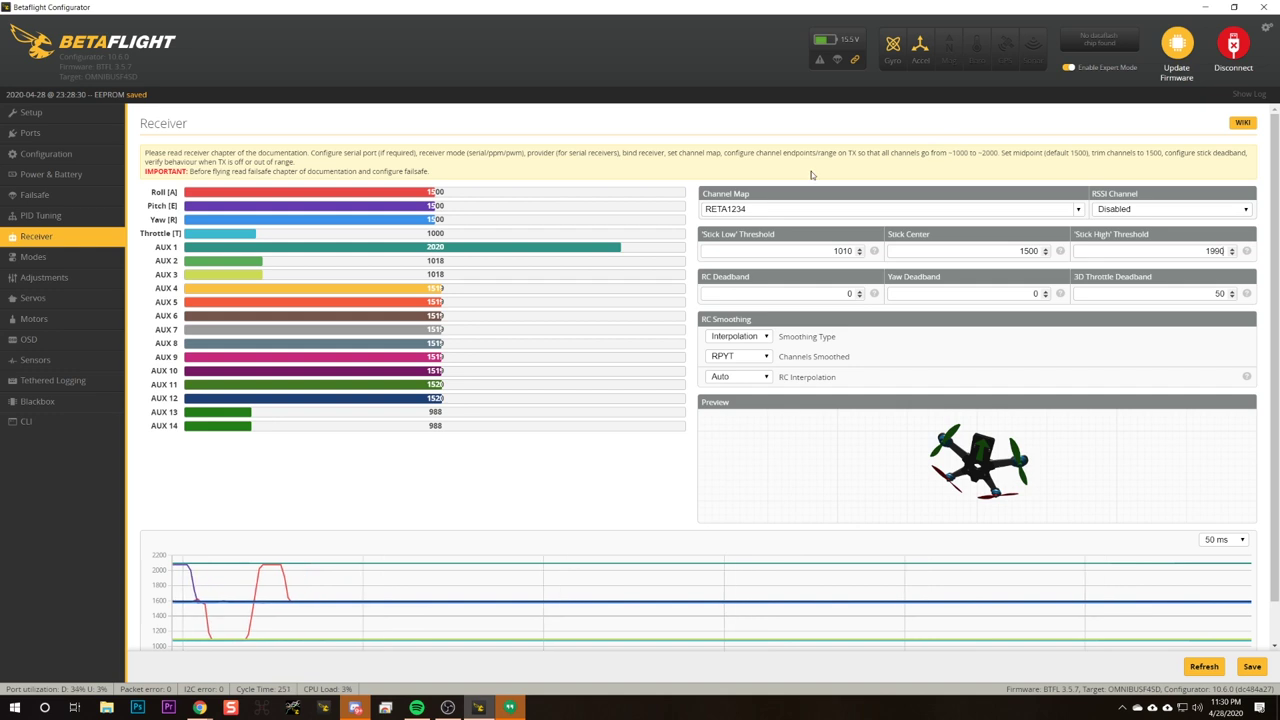
left_click(1256, 667)
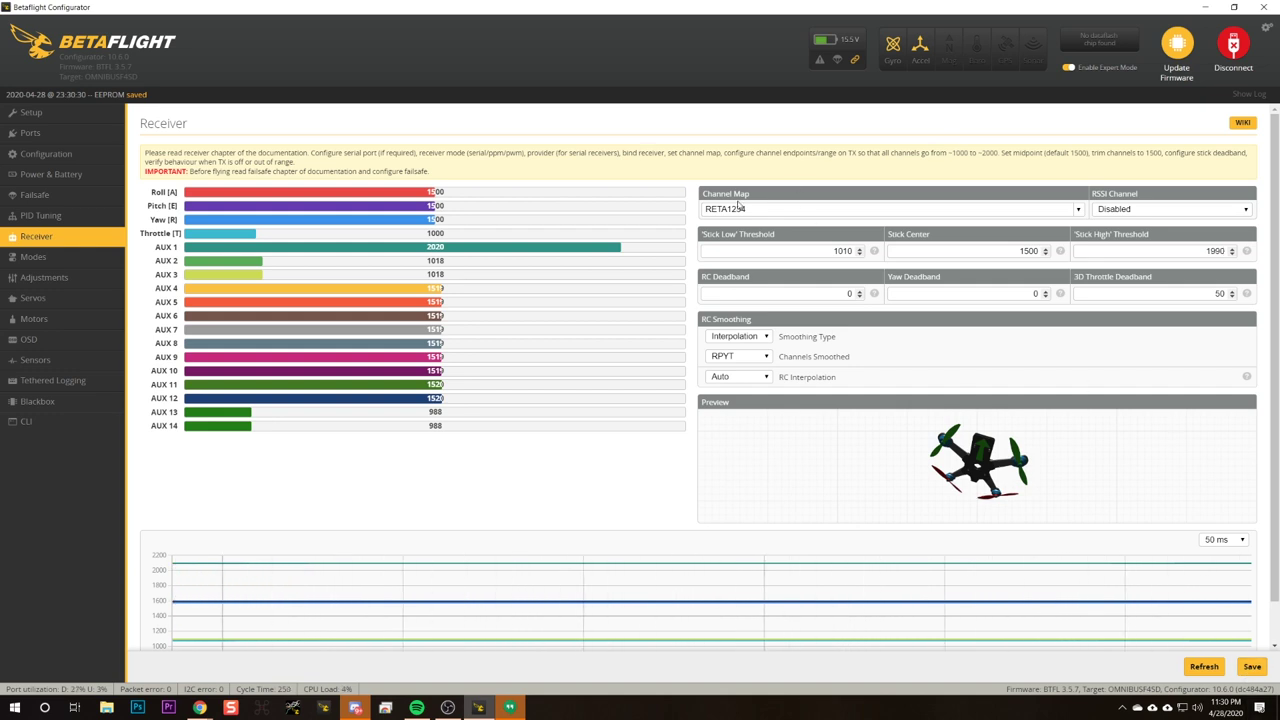